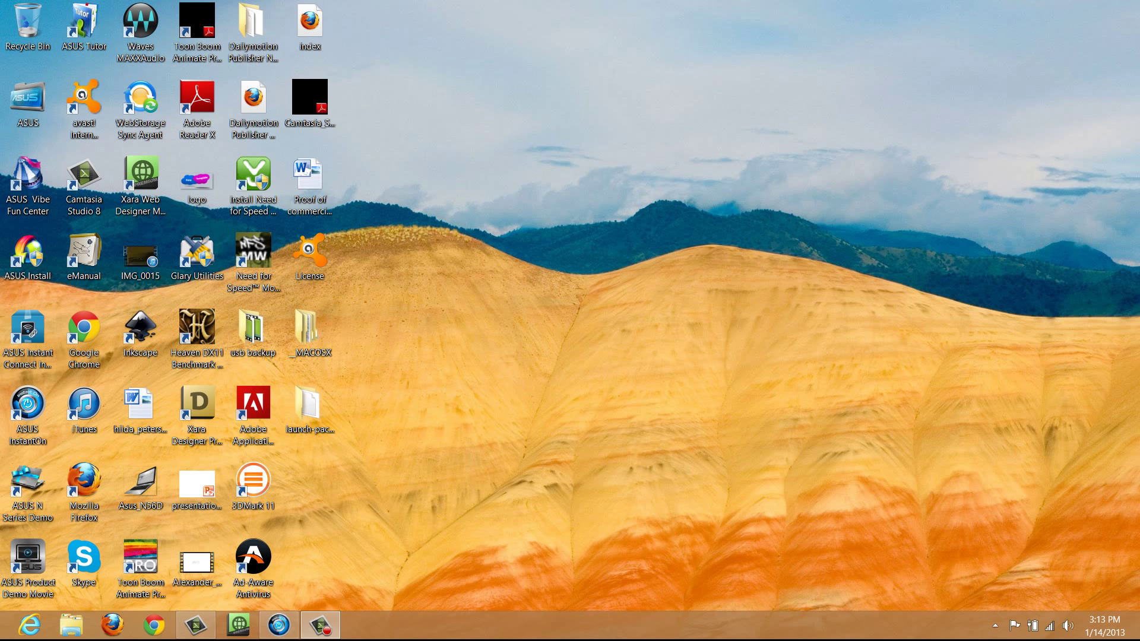
# Bring up the charms bar from the top-right corner and choose Start to leave the desktop.
pyautogui.moveTo(1139, 0)
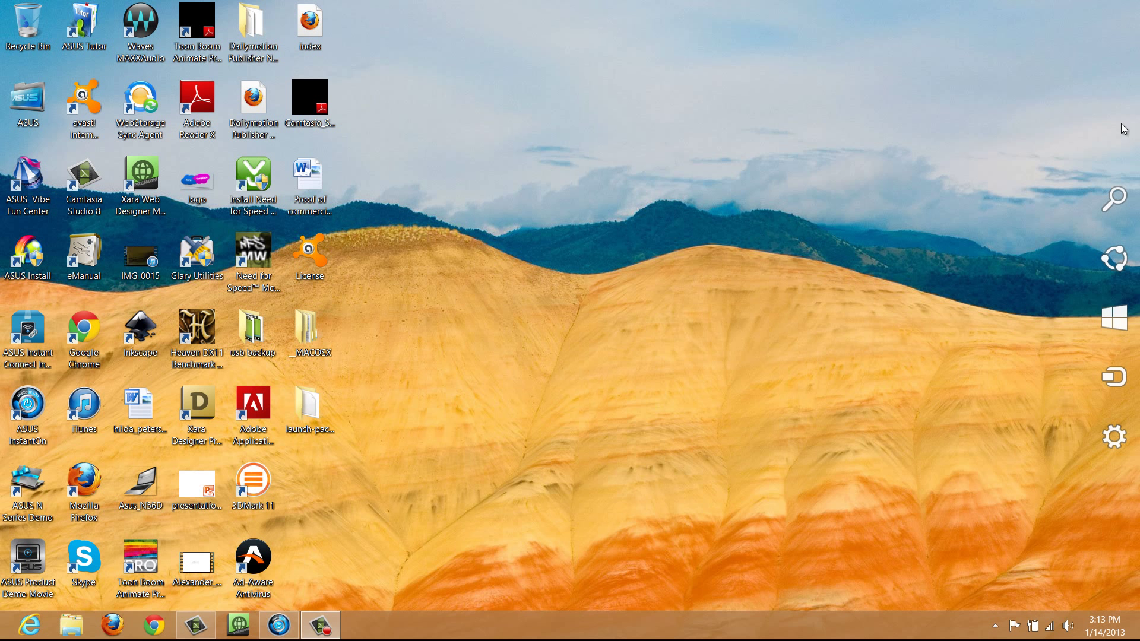
pyautogui.moveTo(1124, 132)
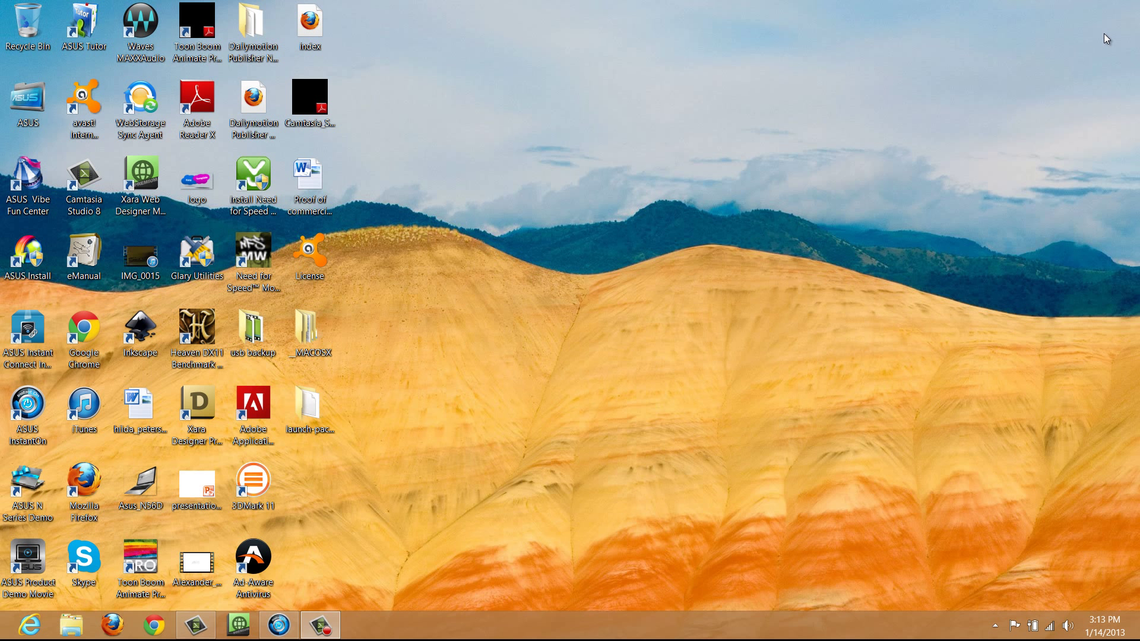
pyautogui.moveTo(1117, 203)
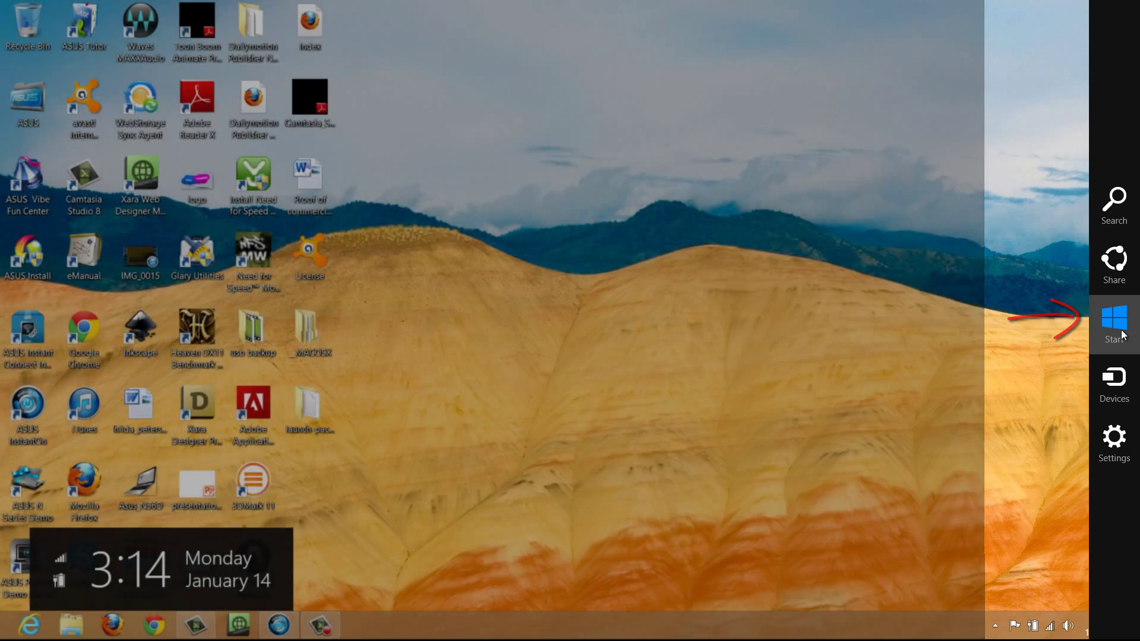
pyautogui.click(1121, 333)
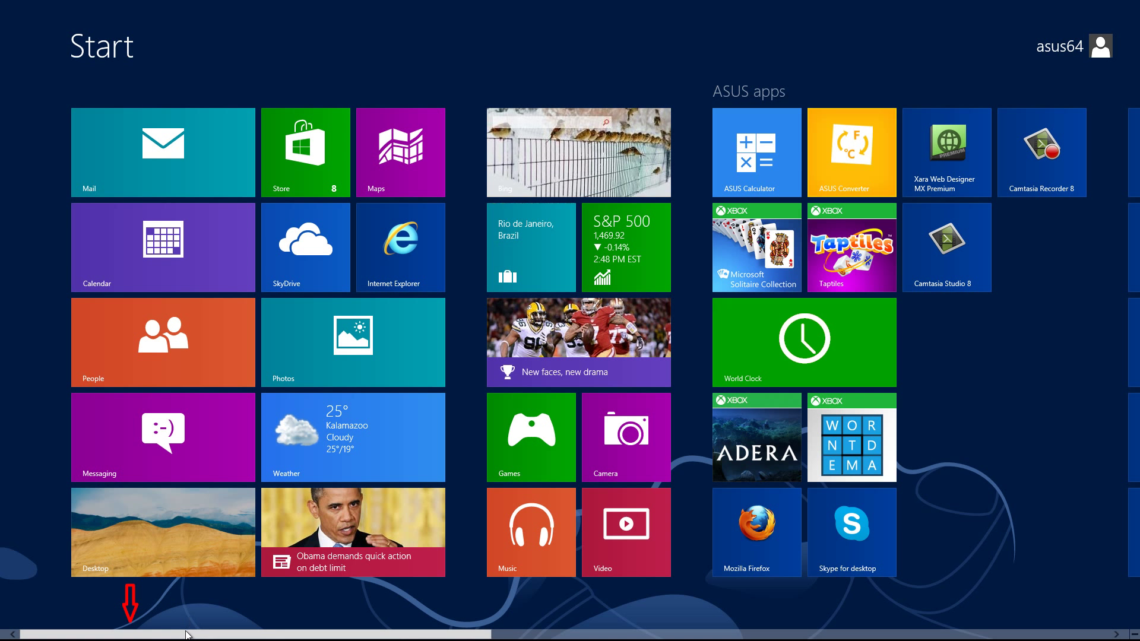
# Scroll across the Start screen tiles and reveal the charms bar.
pyautogui.moveTo(187, 637); pyautogui.dragTo(132, 634)
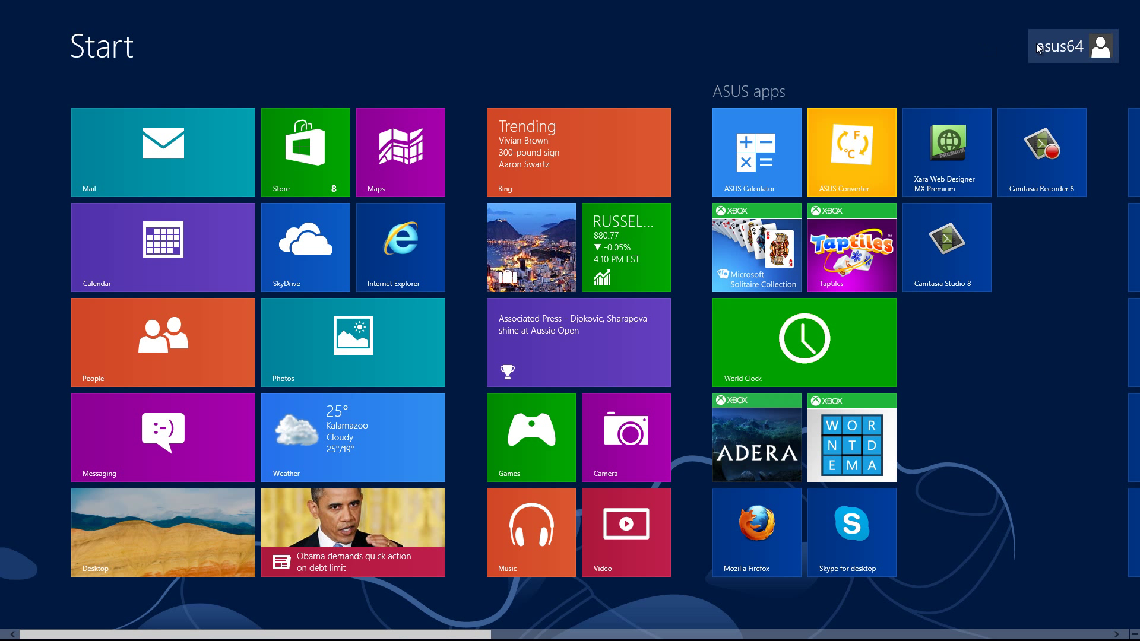
pyautogui.moveTo(1138, 3)
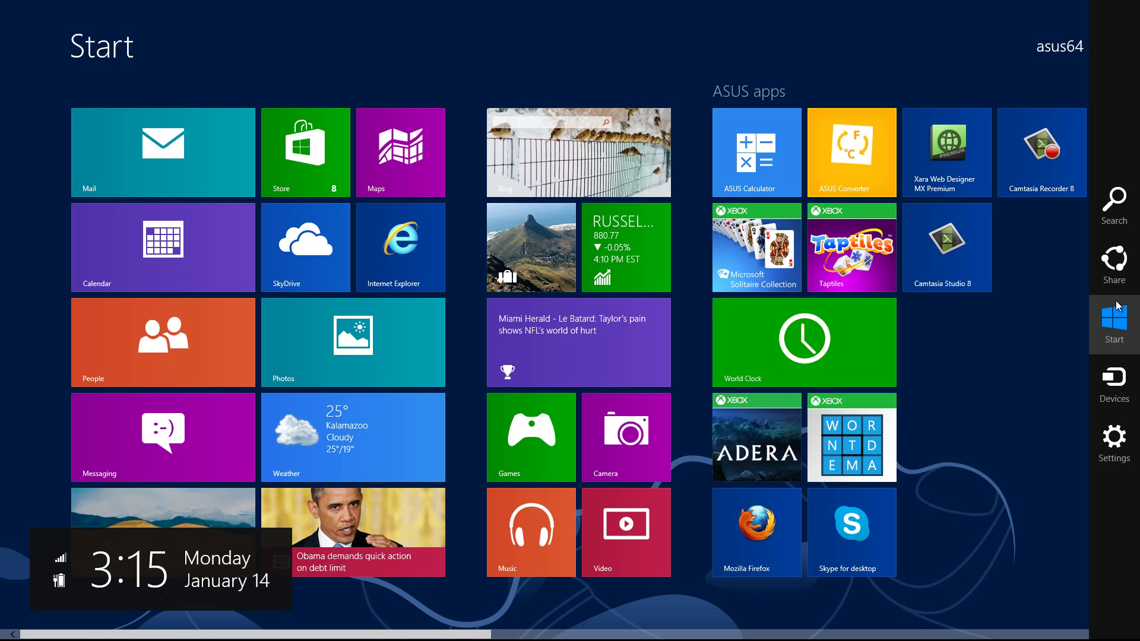
# Show the full Apps list via the Search charm and scroll through every installed app.
pyautogui.click(1113, 201)
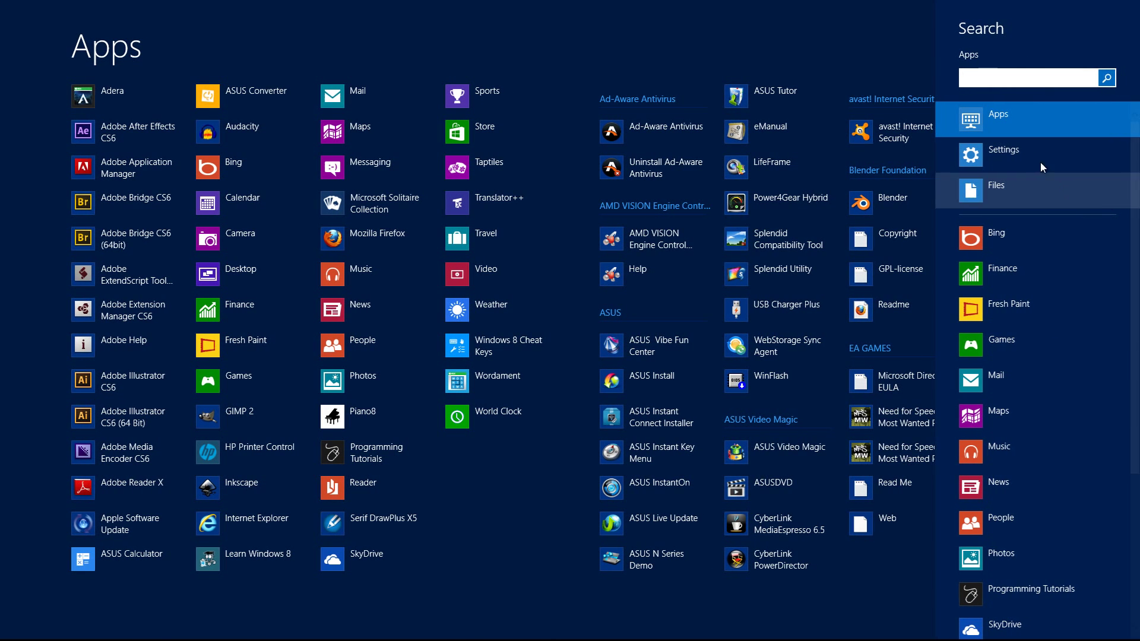
pyautogui.click(1002, 127)
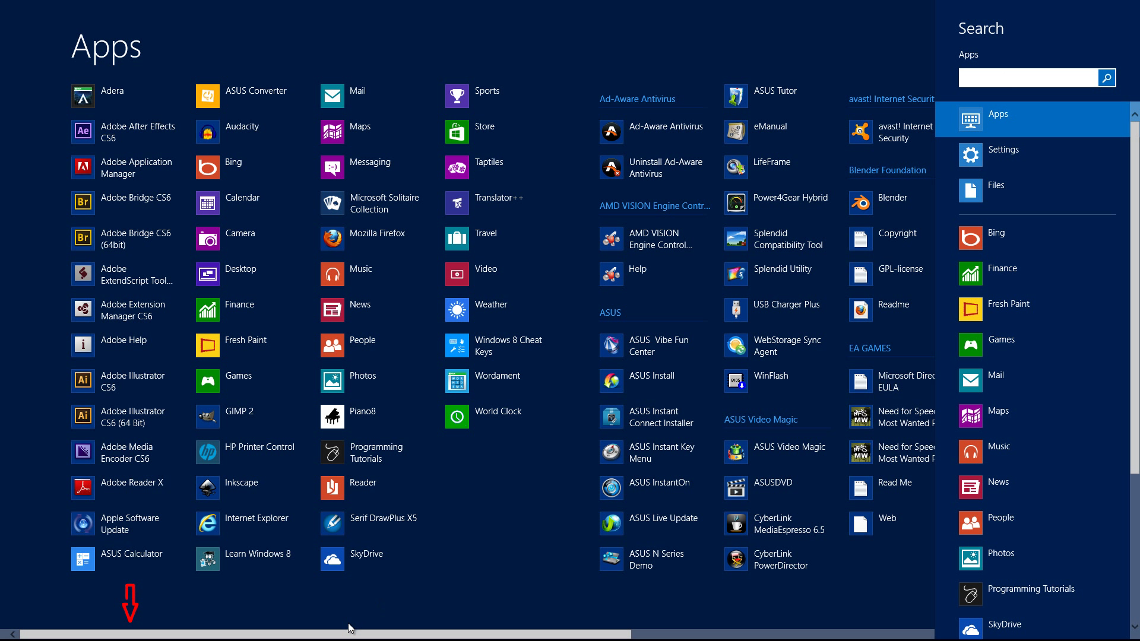
pyautogui.moveTo(333, 638); pyautogui.dragTo(780, 637)
pyautogui.hscroll(-10, 780, 637)
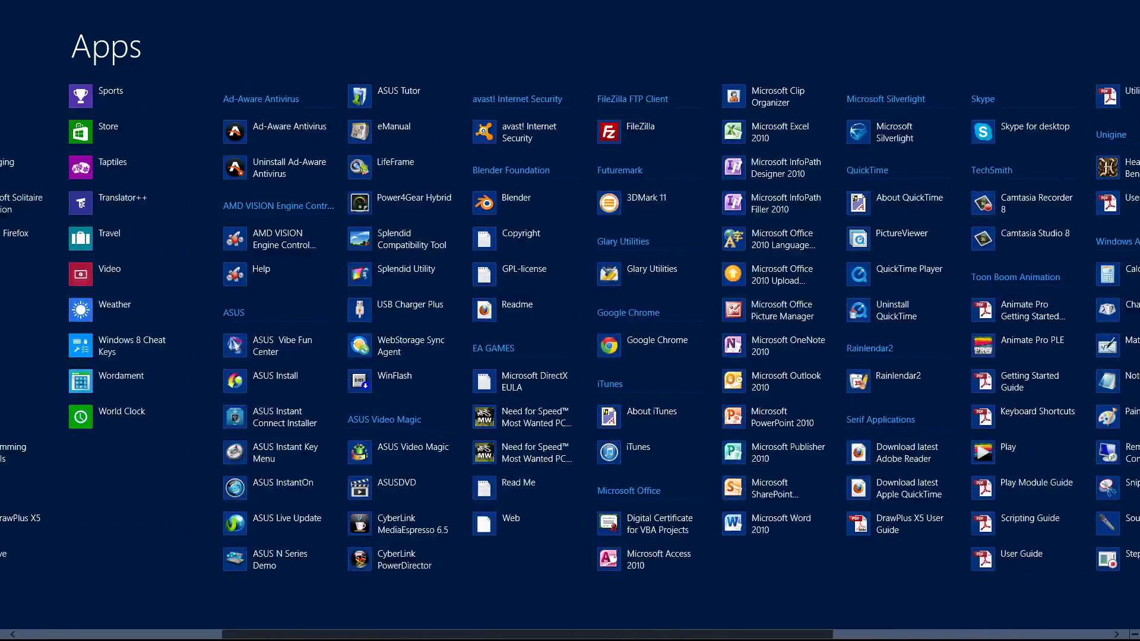
pyautogui.hscroll(-3, 278, 637)
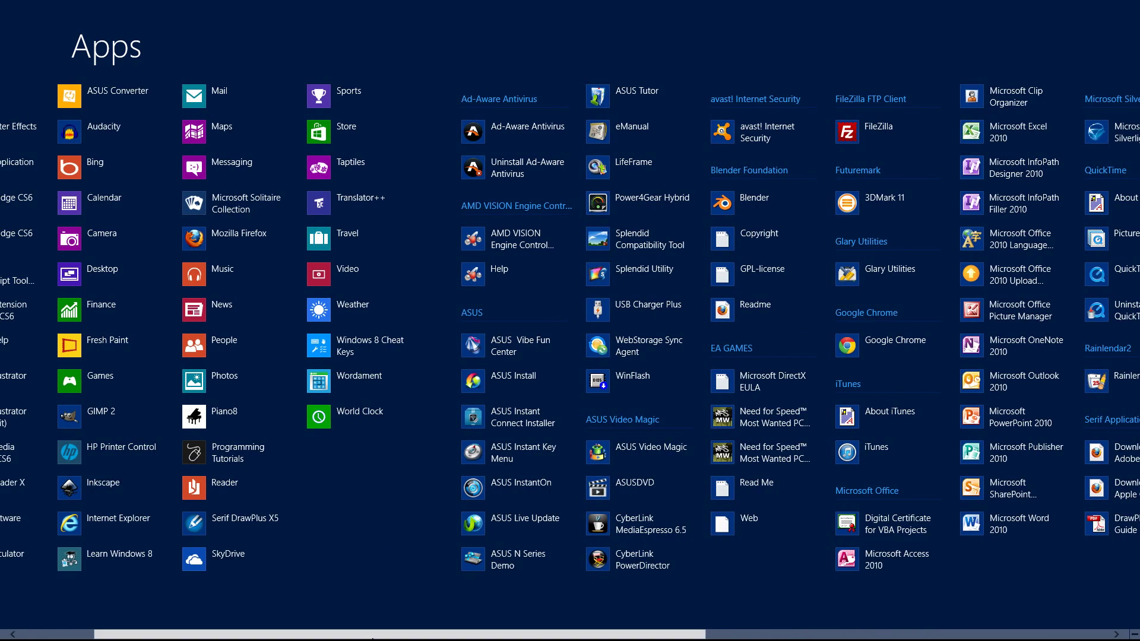
pyautogui.moveTo(277, 637); pyautogui.dragTo(708, 633)
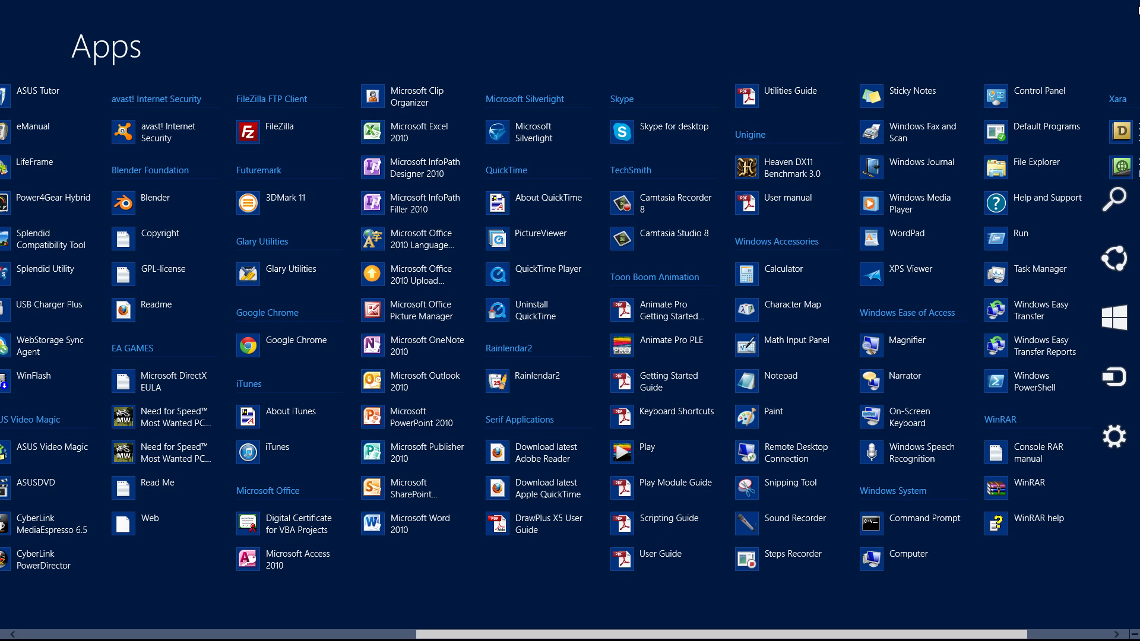
pyautogui.click(1120, 202)
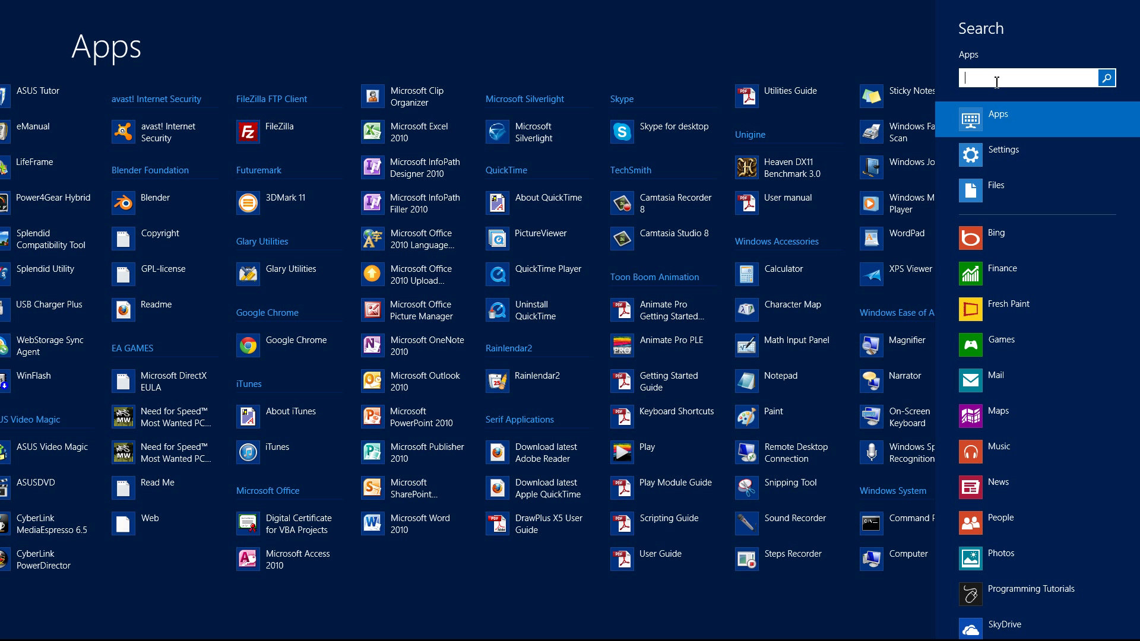
# Search the apps for 'chrome', then 'firefox', then 'powerpoint', clearing each term afterwards.
pyautogui.write('chrome')
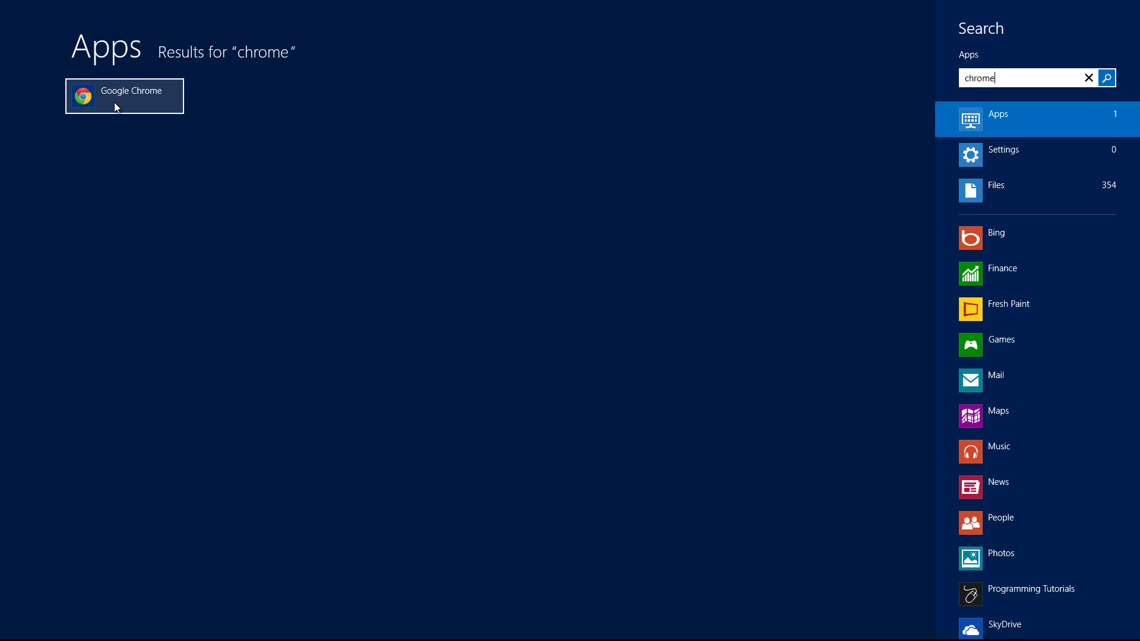
pyautogui.press('BackSpace')
pyautogui.press('BackSpace')
pyautogui.press('BackSpace')
pyautogui.press('BackSpace')
pyautogui.press('BackSpace')
pyautogui.press('BackSpace')
pyautogui.write('firefox')
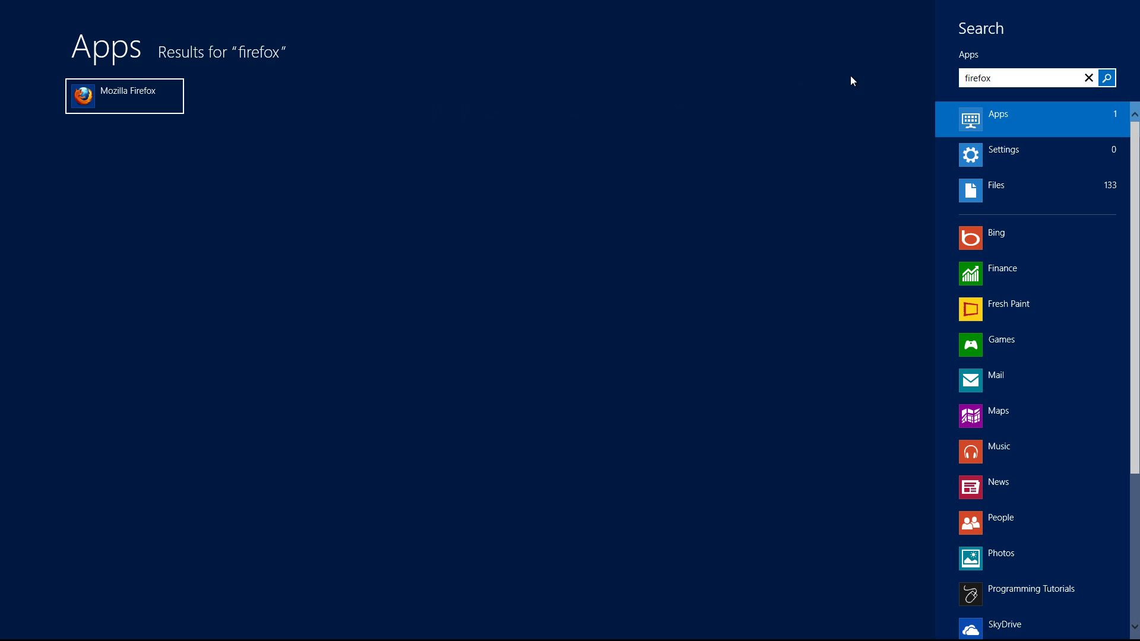
pyautogui.press('BackSpace')
pyautogui.press('BackSpace')
pyautogui.press('BackSpace')
pyautogui.press('BackSpace')
pyautogui.press('BackSpace')
pyautogui.press('BackSpace')
pyautogui.press('BackSpace')
pyautogui.write('powerpoint')
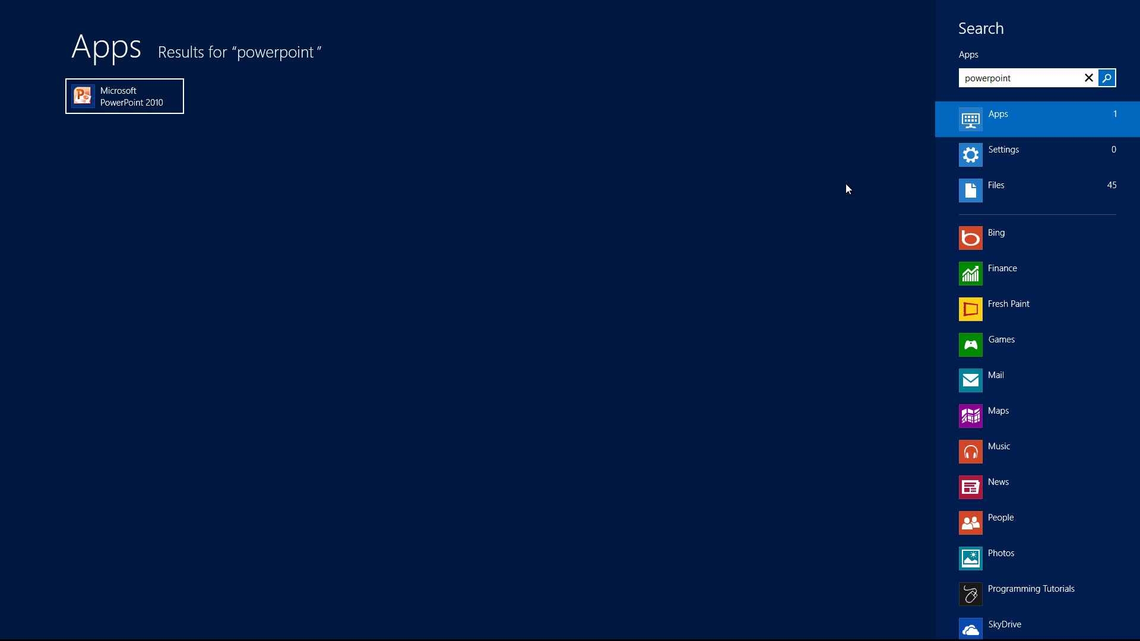
pyautogui.press('BackSpace')
pyautogui.press('BackSpace')
pyautogui.press('BackSpace')
pyautogui.press('BackSpace')
pyautogui.press('BackSpace')
pyautogui.press('BackSpace')
pyautogui.press('BackSpace')
pyautogui.press('BackSpace')
pyautogui.press('BackSpace')
pyautogui.press('BackSpace')
# Drop the app search and use the Windows key to get back to Start.
pyautogui.click(878, 35)
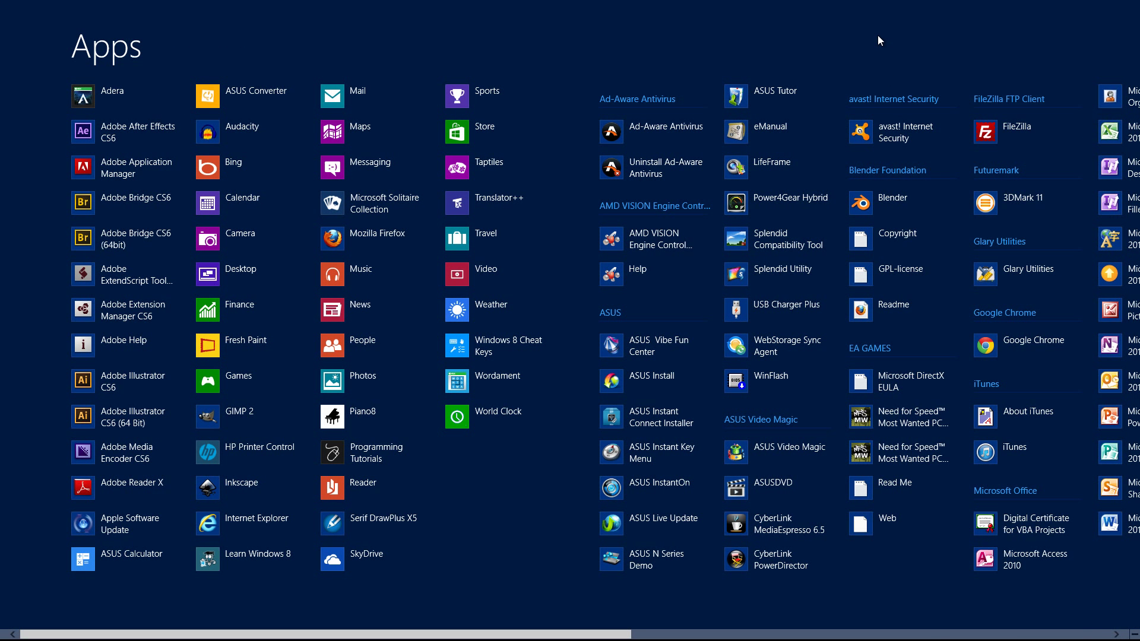
pyautogui.press('super')
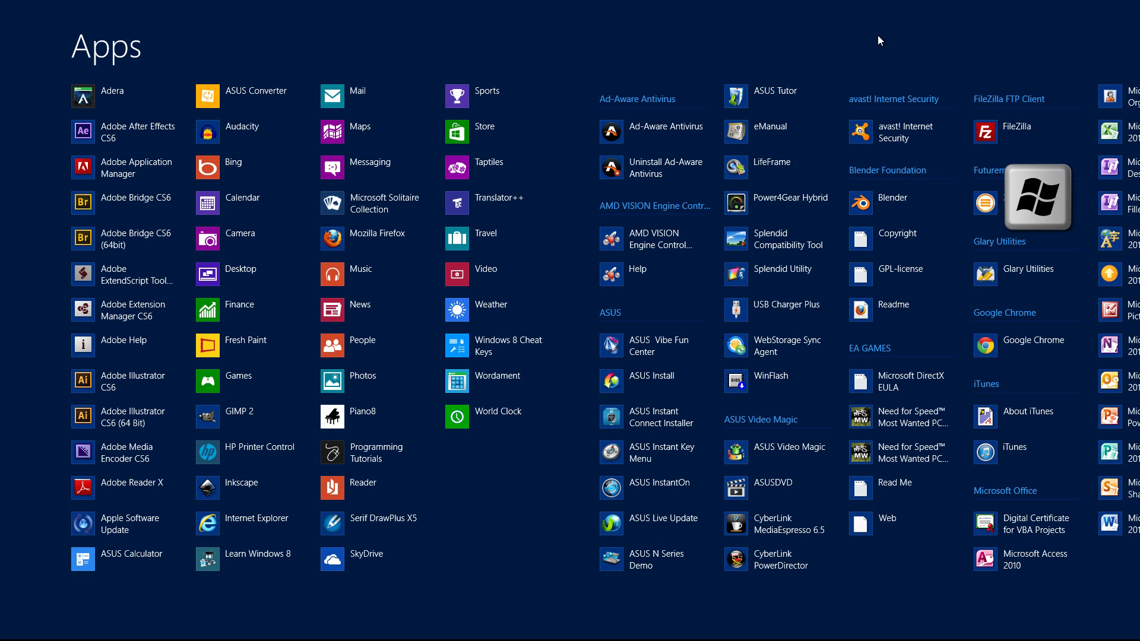
pyautogui.press('super')
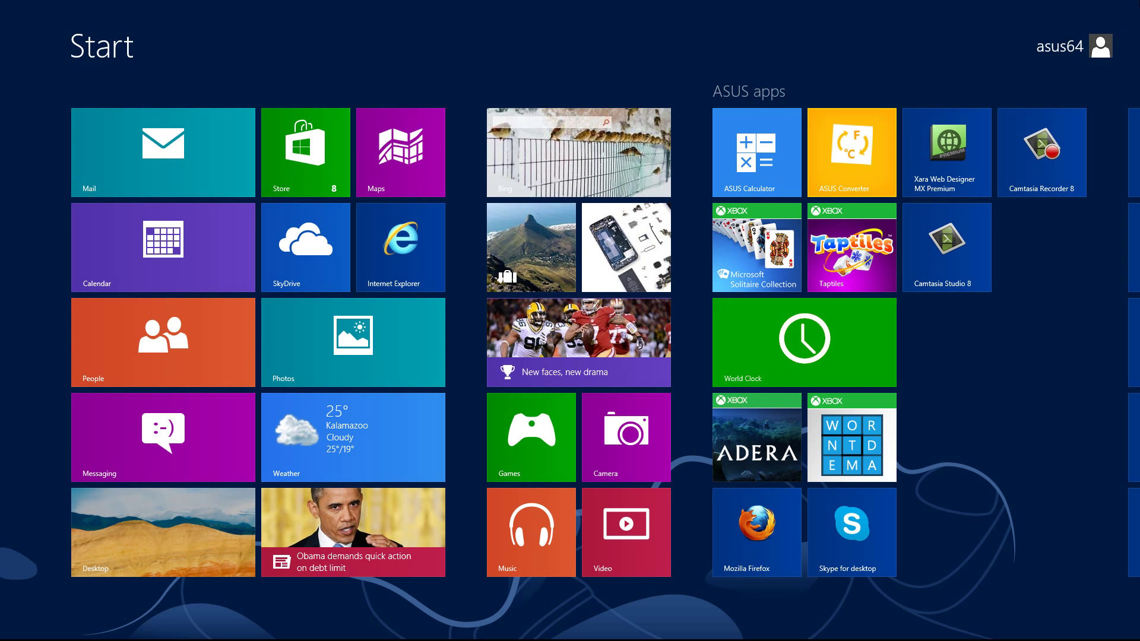
# Reopen Search from the charms bar, then return to the Start screen with the Start charm.
pyautogui.moveTo(1139, 0)
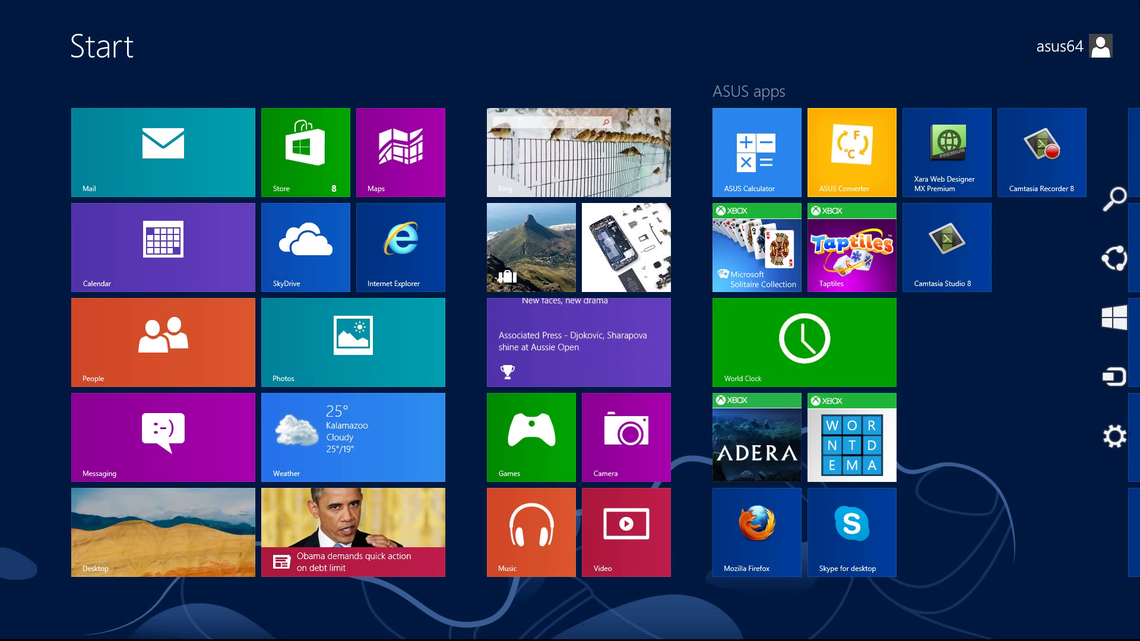
pyautogui.click(1116, 204)
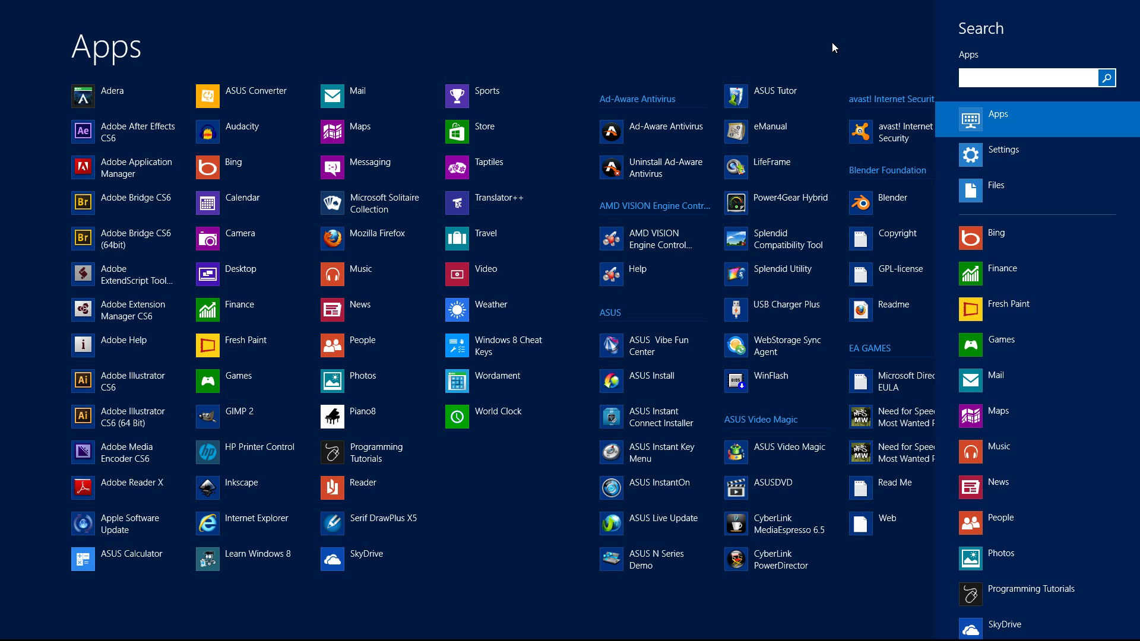
pyautogui.moveTo(1139, 0)
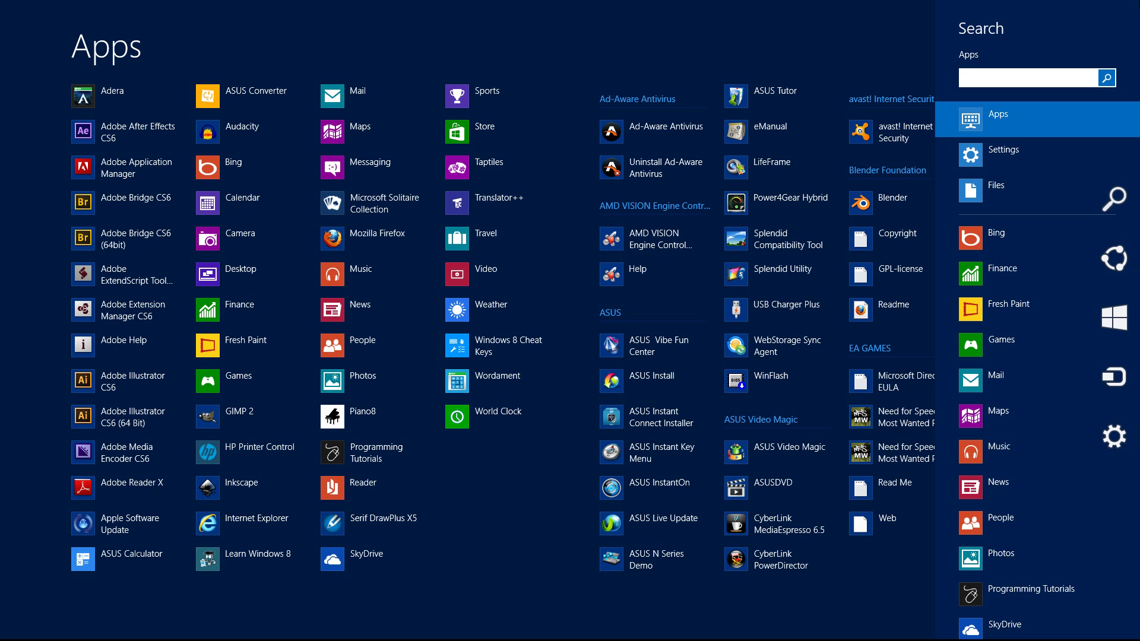
pyautogui.click(1123, 337)
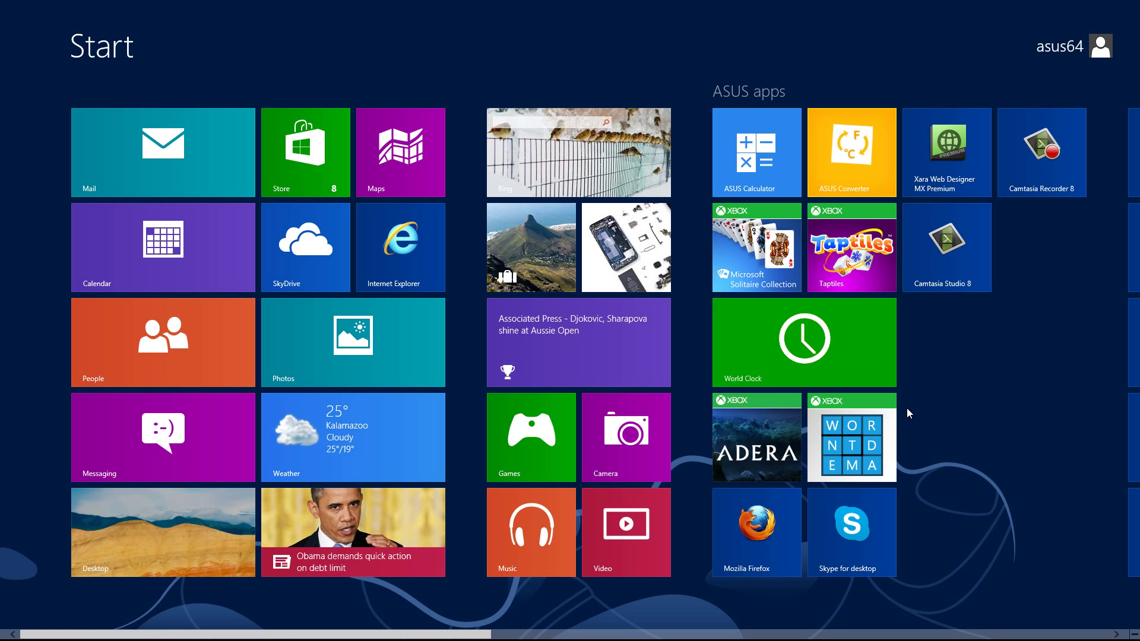